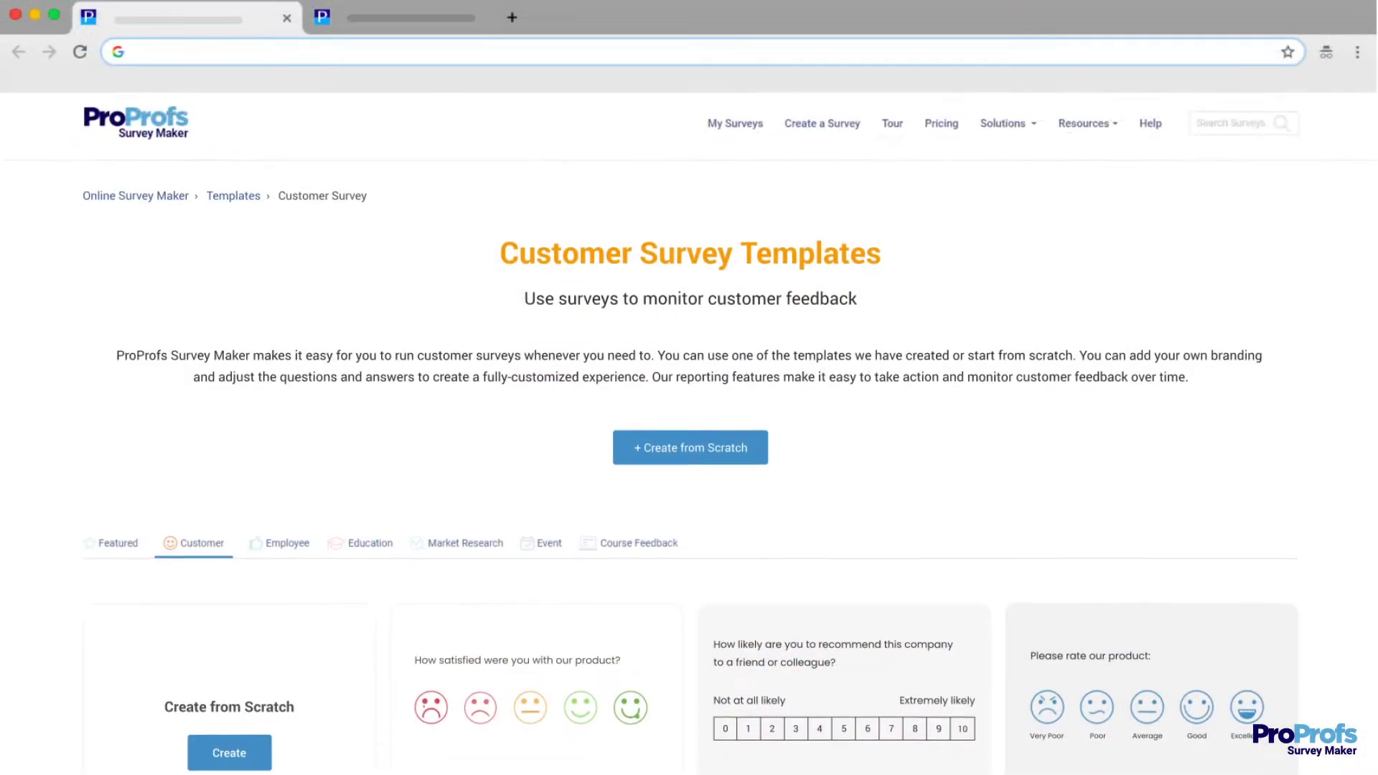
Scroll down through the Customer Survey template cards, such as Customer Satisfaction Survey and Trial Feedback.
scroll(689, 431, "down", 3)
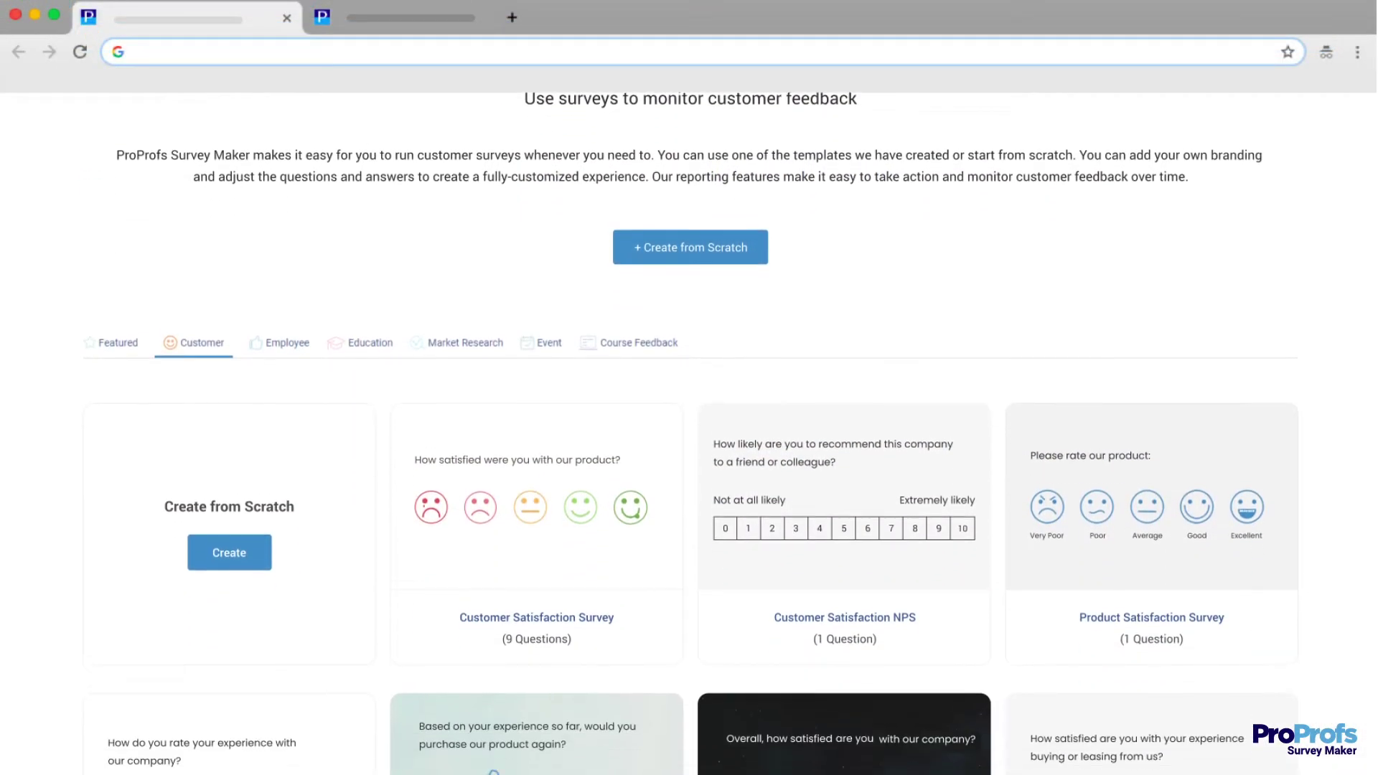
scroll(689, 430, "down", 5)
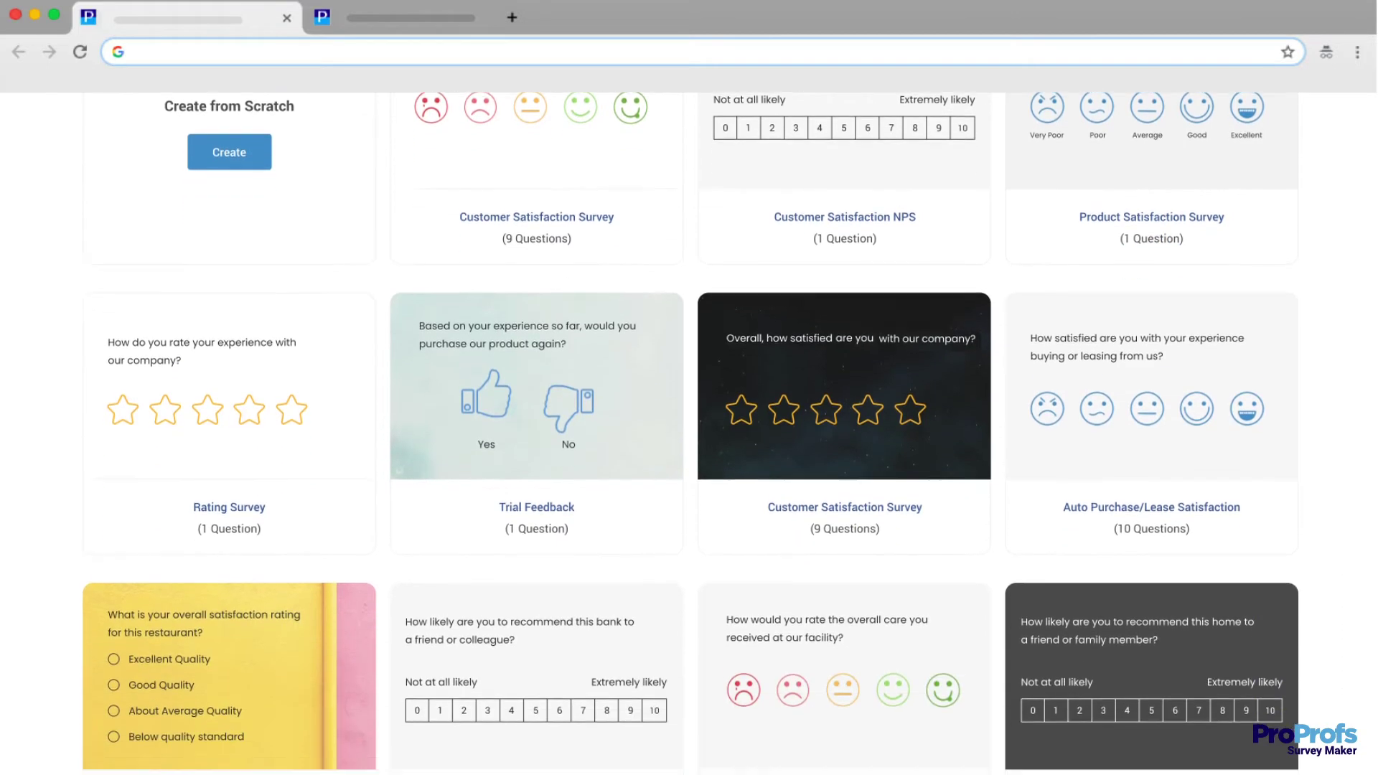
scroll(689, 431, "down", 4)
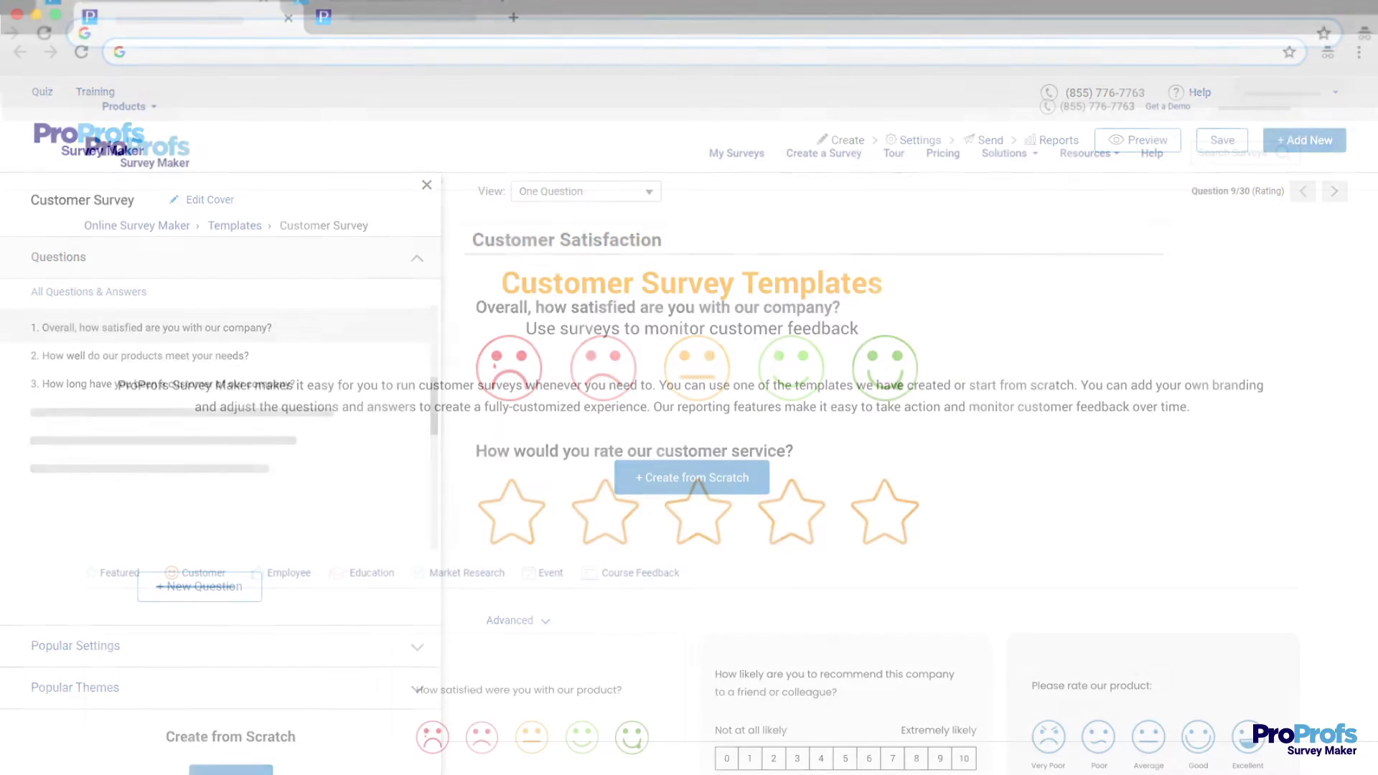
scroll(689, 430, "down", 2)
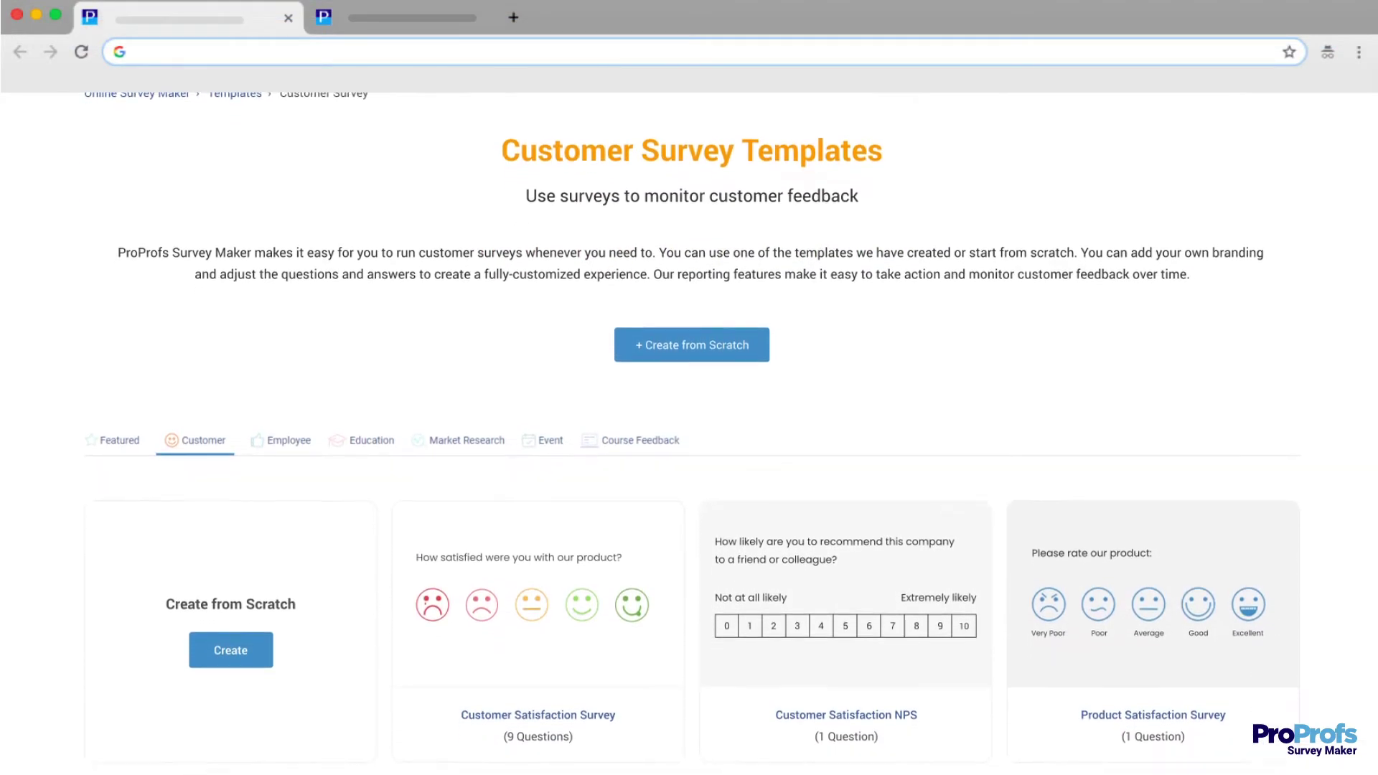
scroll(689, 431, "down", 3)
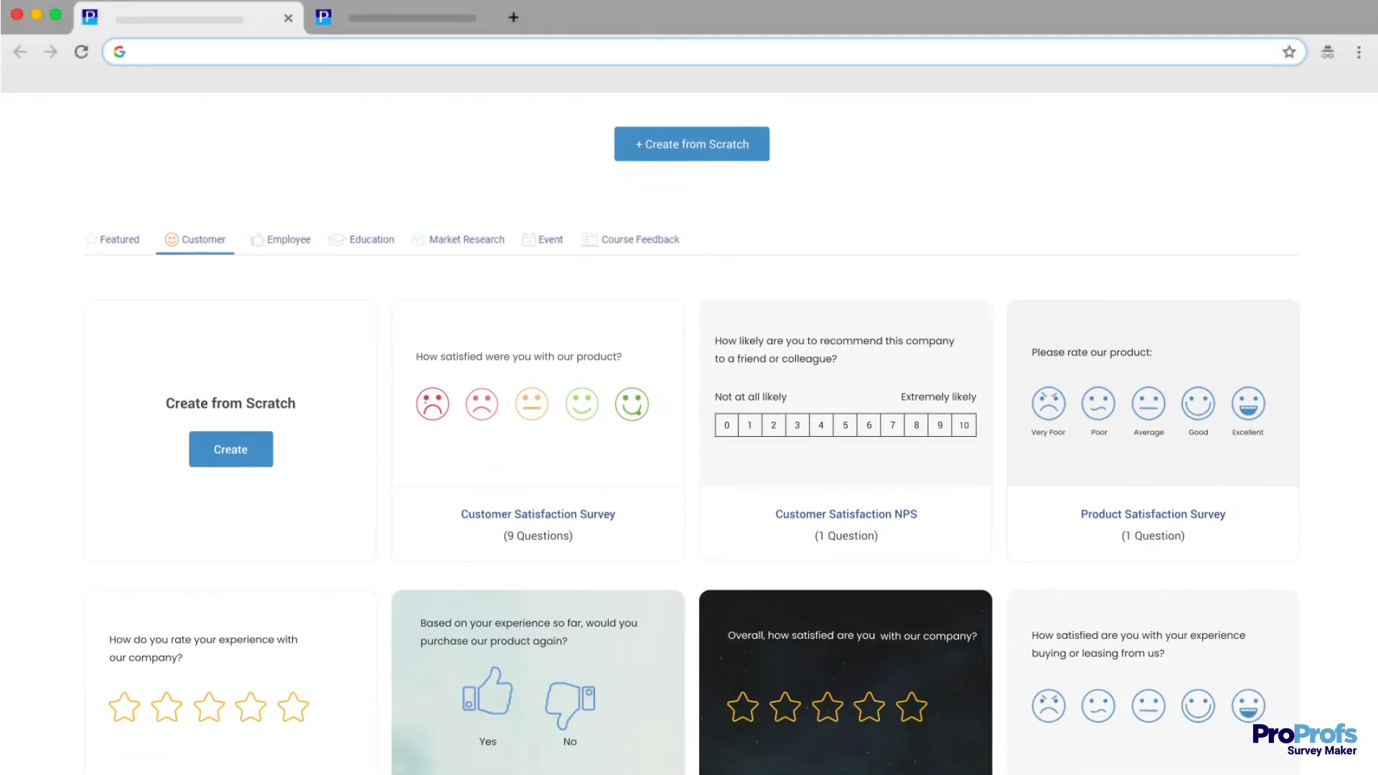
scroll(689, 431, "down", 3)
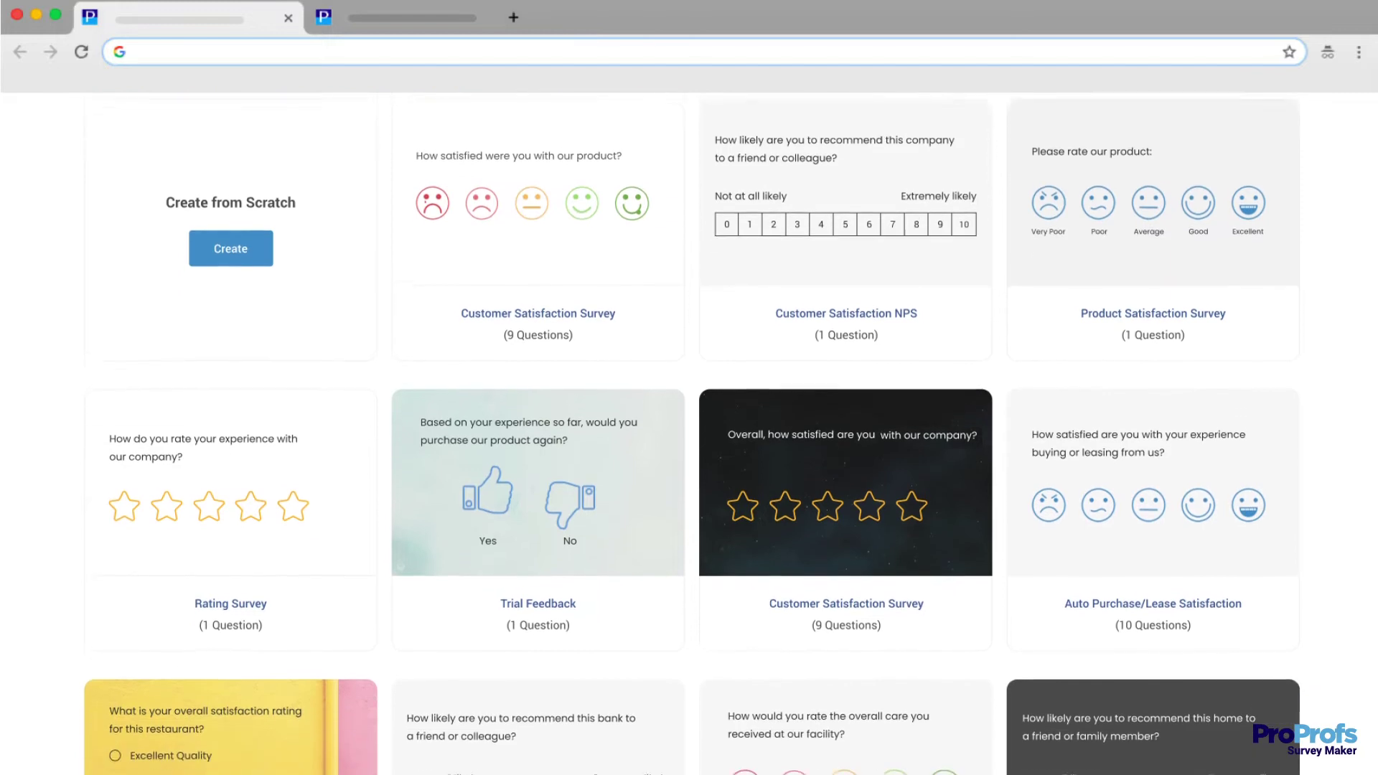
Use the Customer Satisfaction Survey template and add the library's 'Select the ones you like' question.
left_click(864, 481)
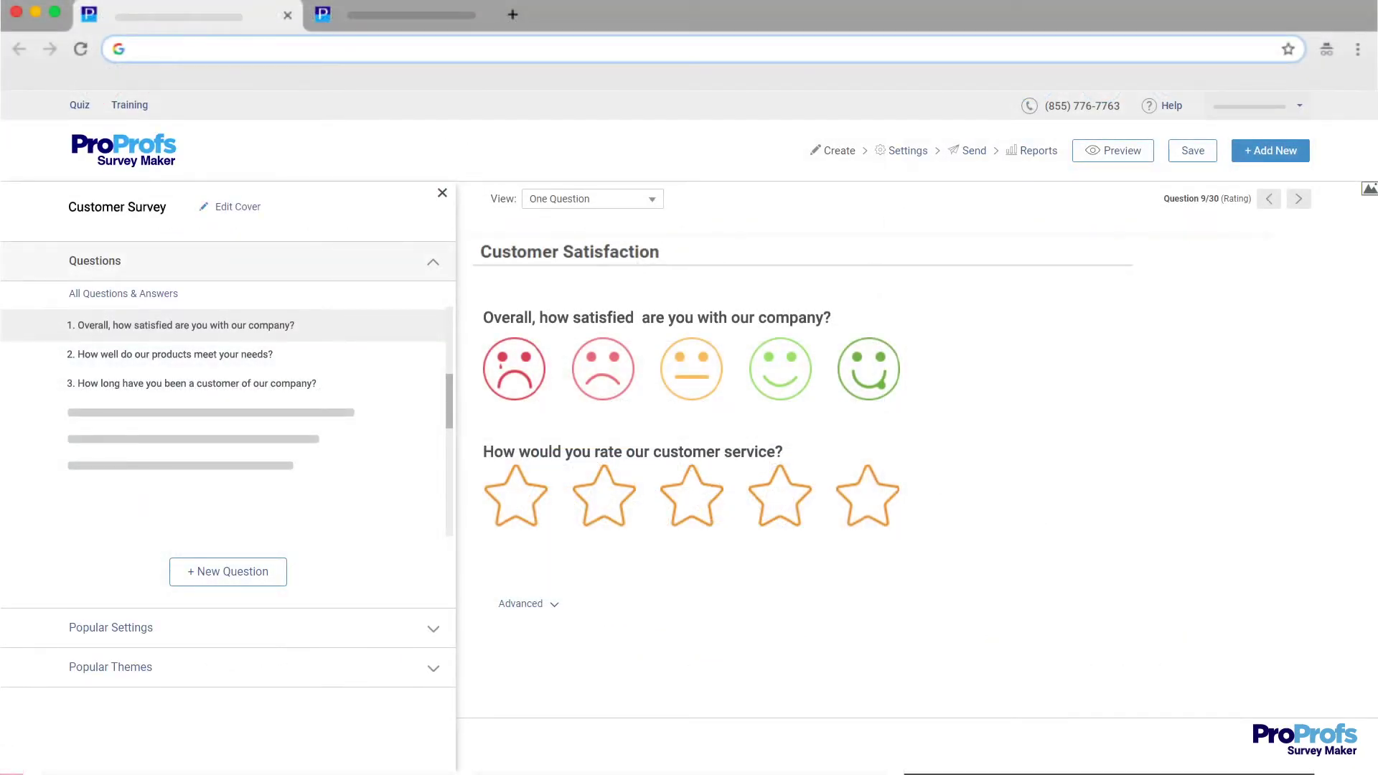
left_click(216, 574)
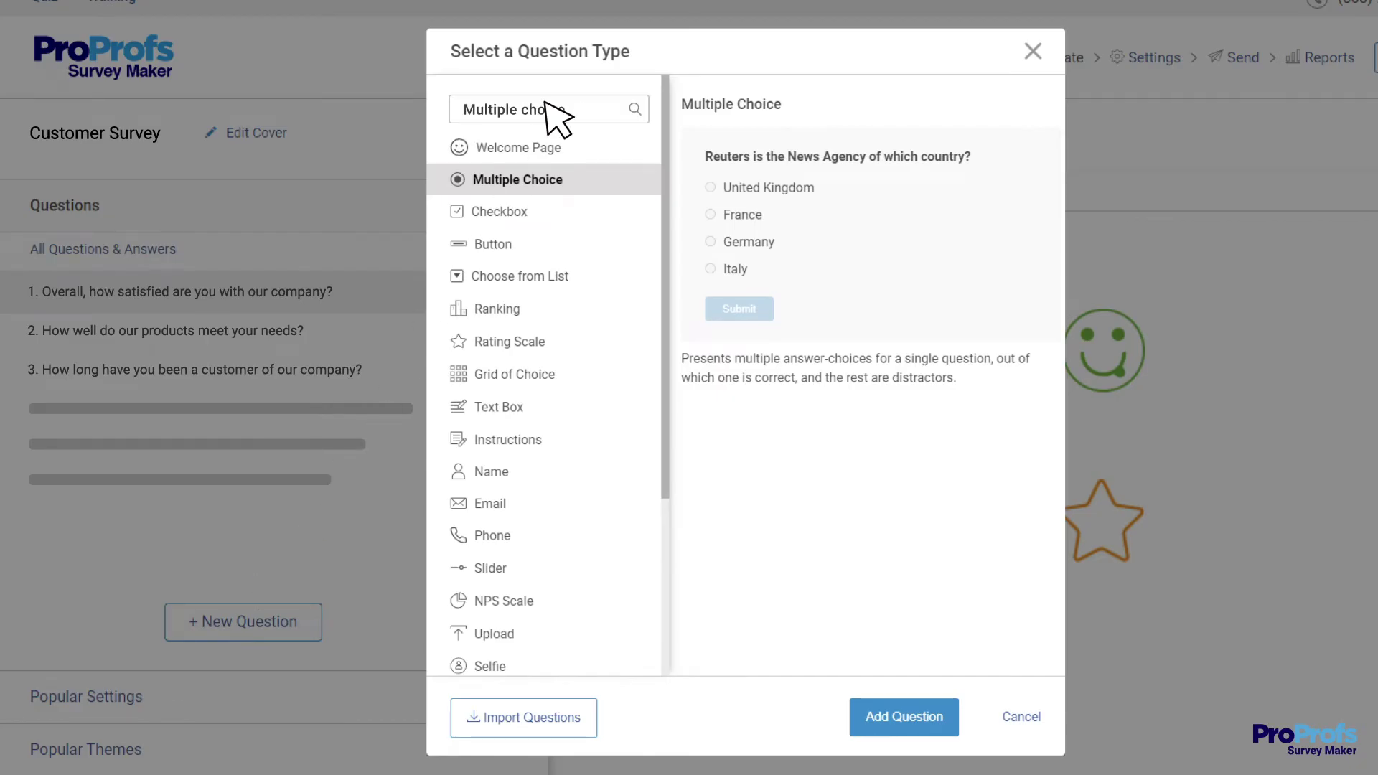
key("Return")
left_click(644, 309)
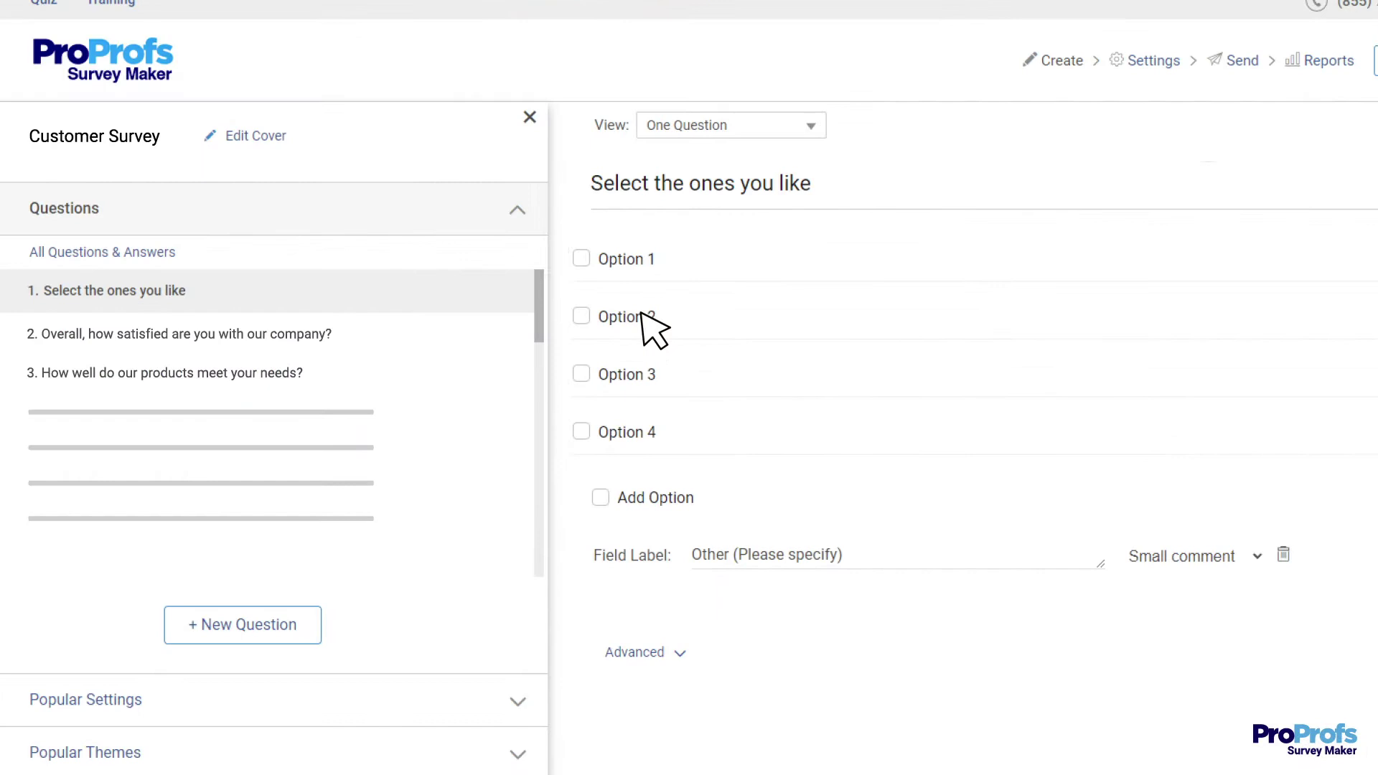
left_click(679, 651)
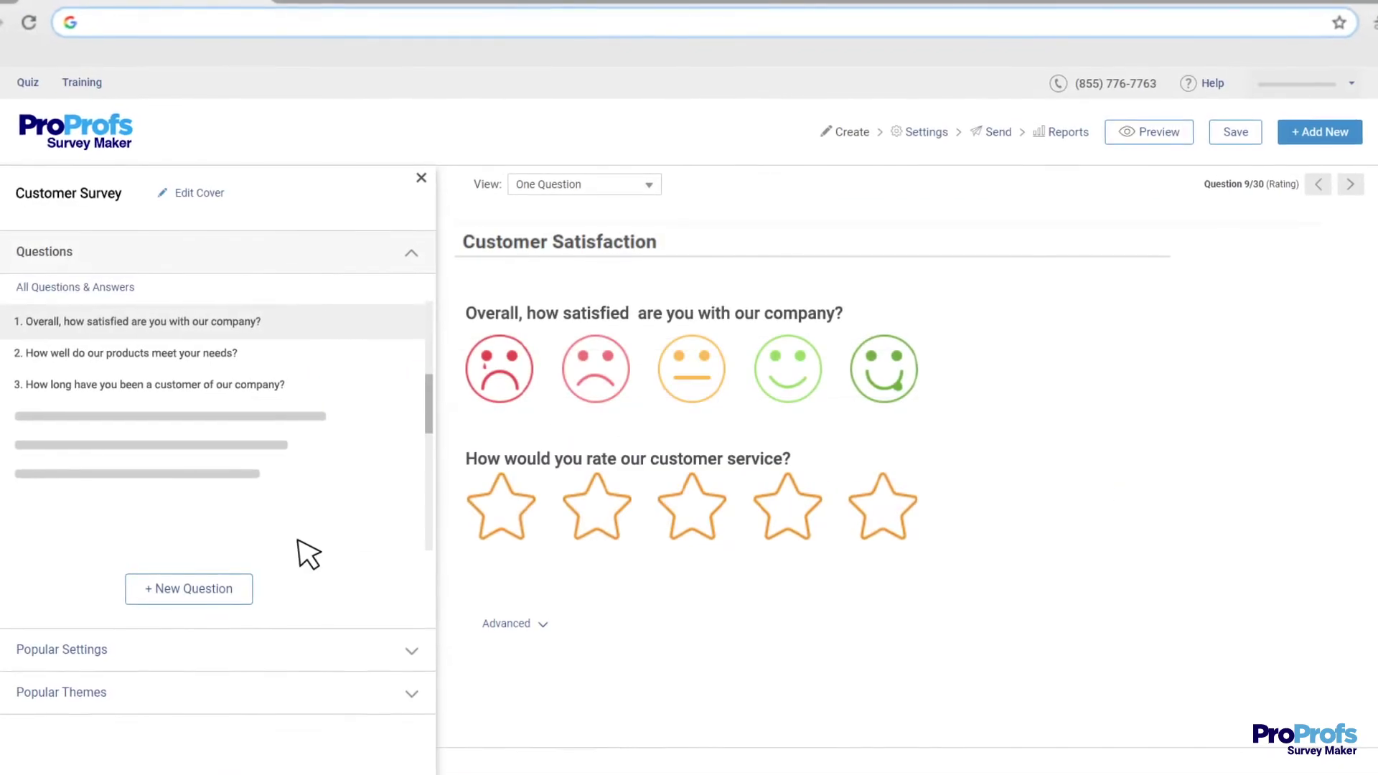
Add an NPS Scale question asking how likely customers are to recommend the company.
left_click(176, 590)
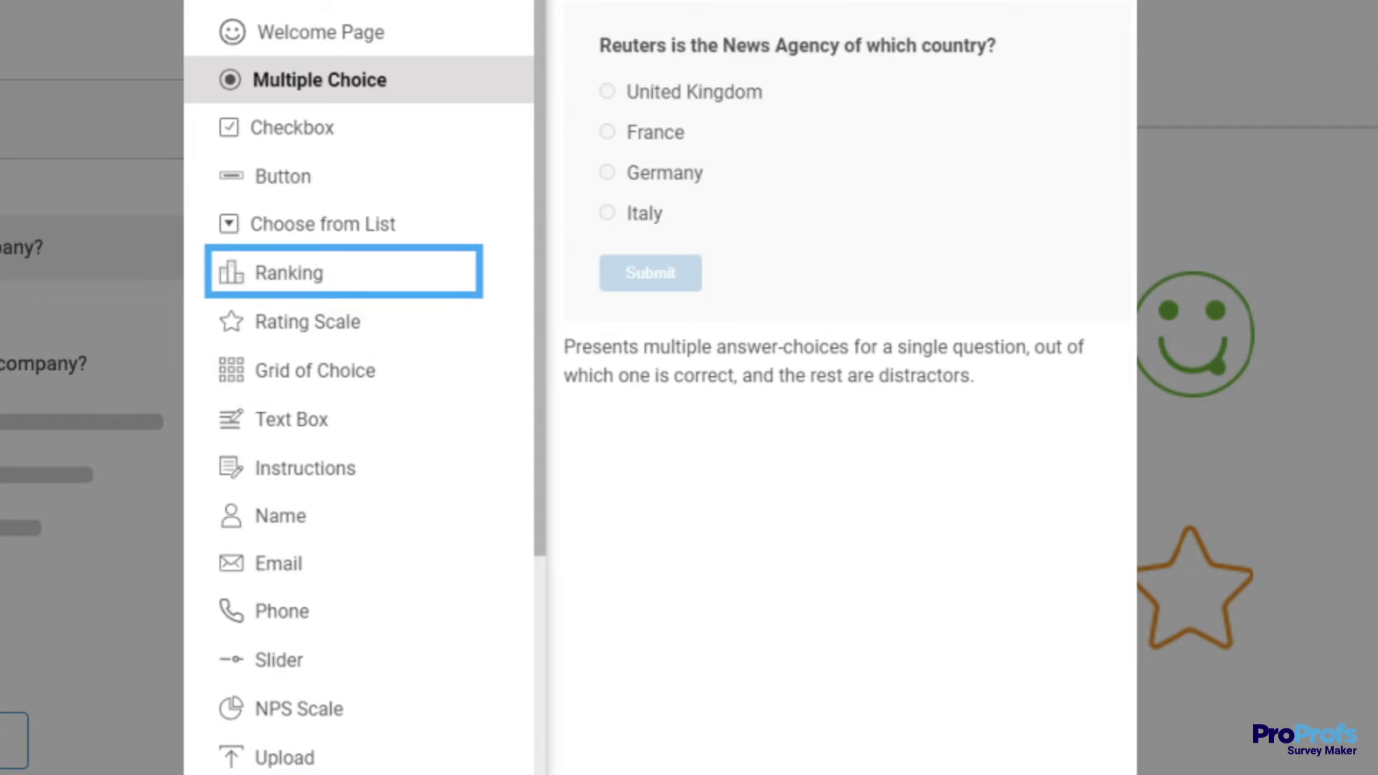
left_click(307, 709)
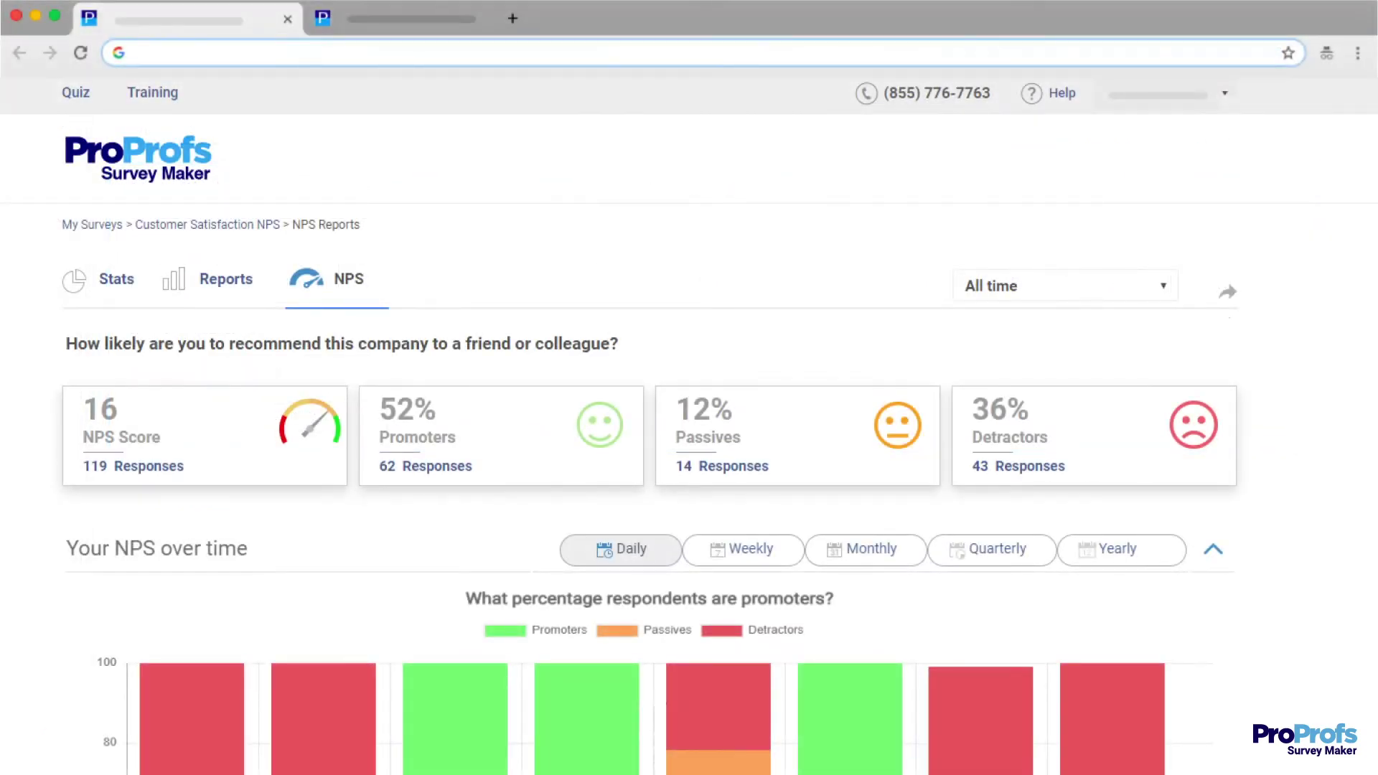
scroll(689, 427, "down", 5)
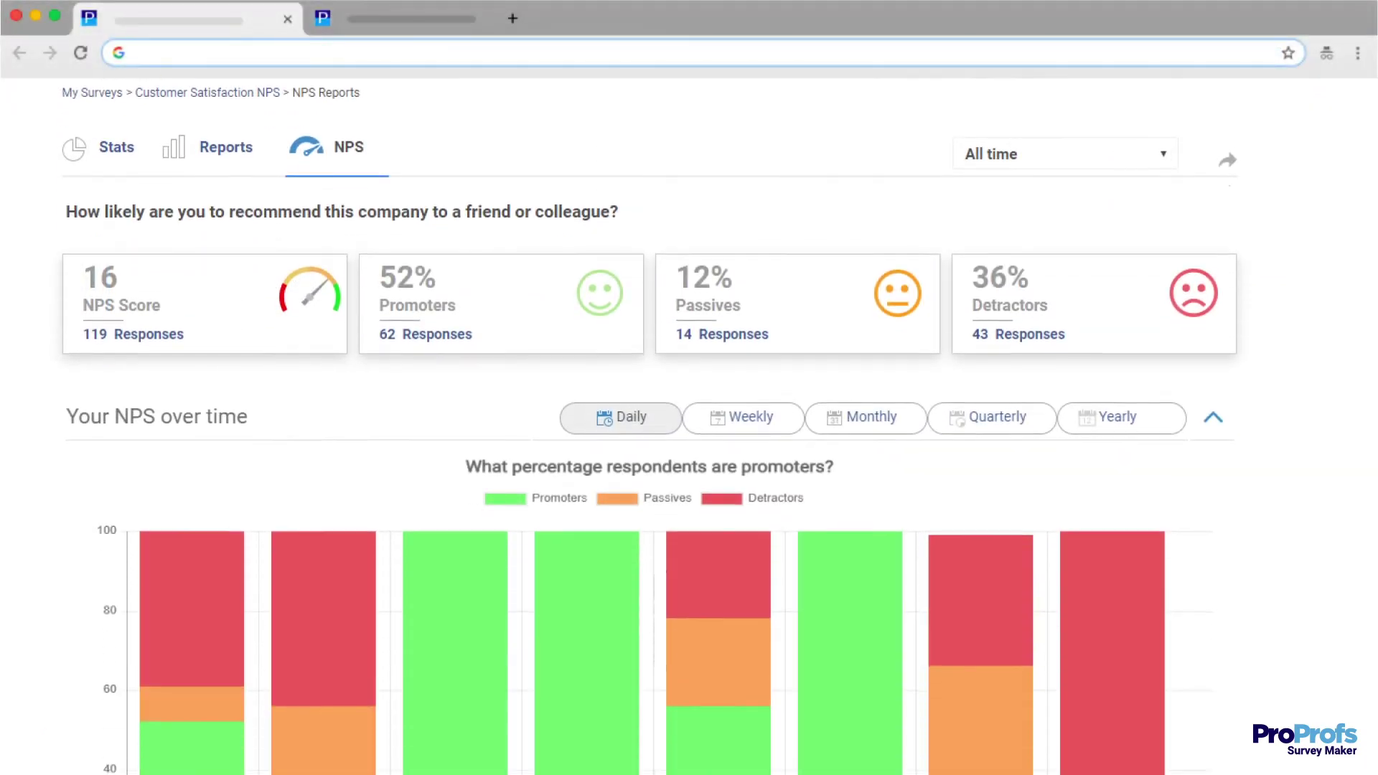
scroll(688, 427, "down", 6)
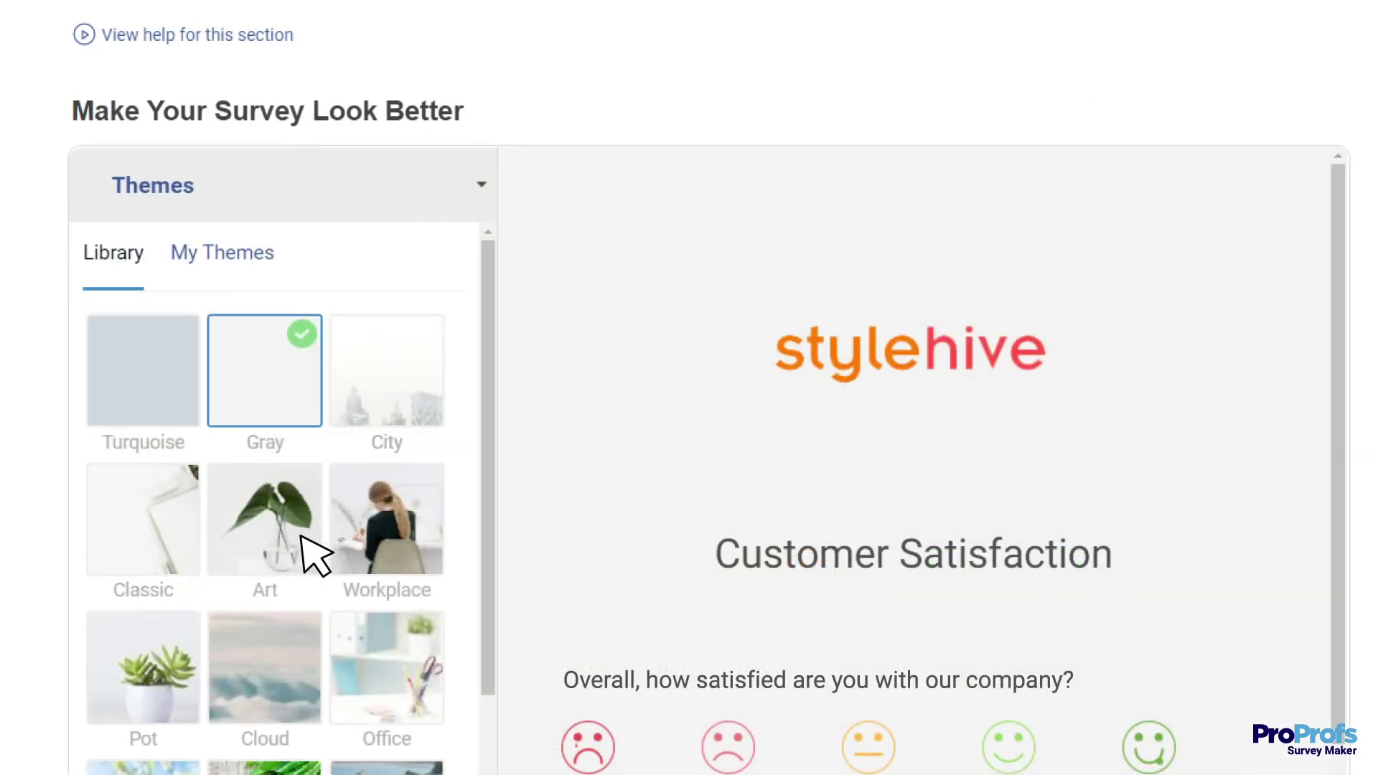
Apply the Cloud theme from the theme library to the survey.
left_click(291, 692)
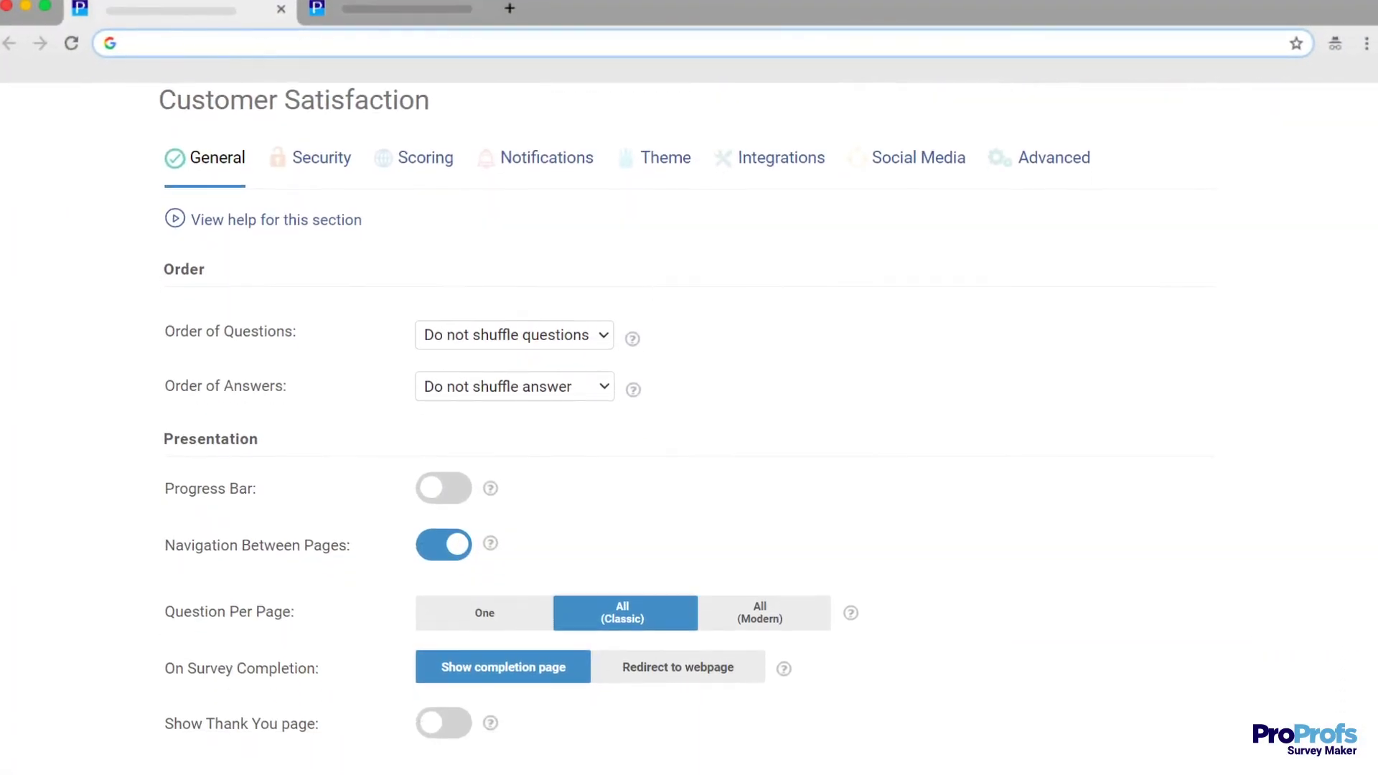
scroll(689, 430, "down", 2)
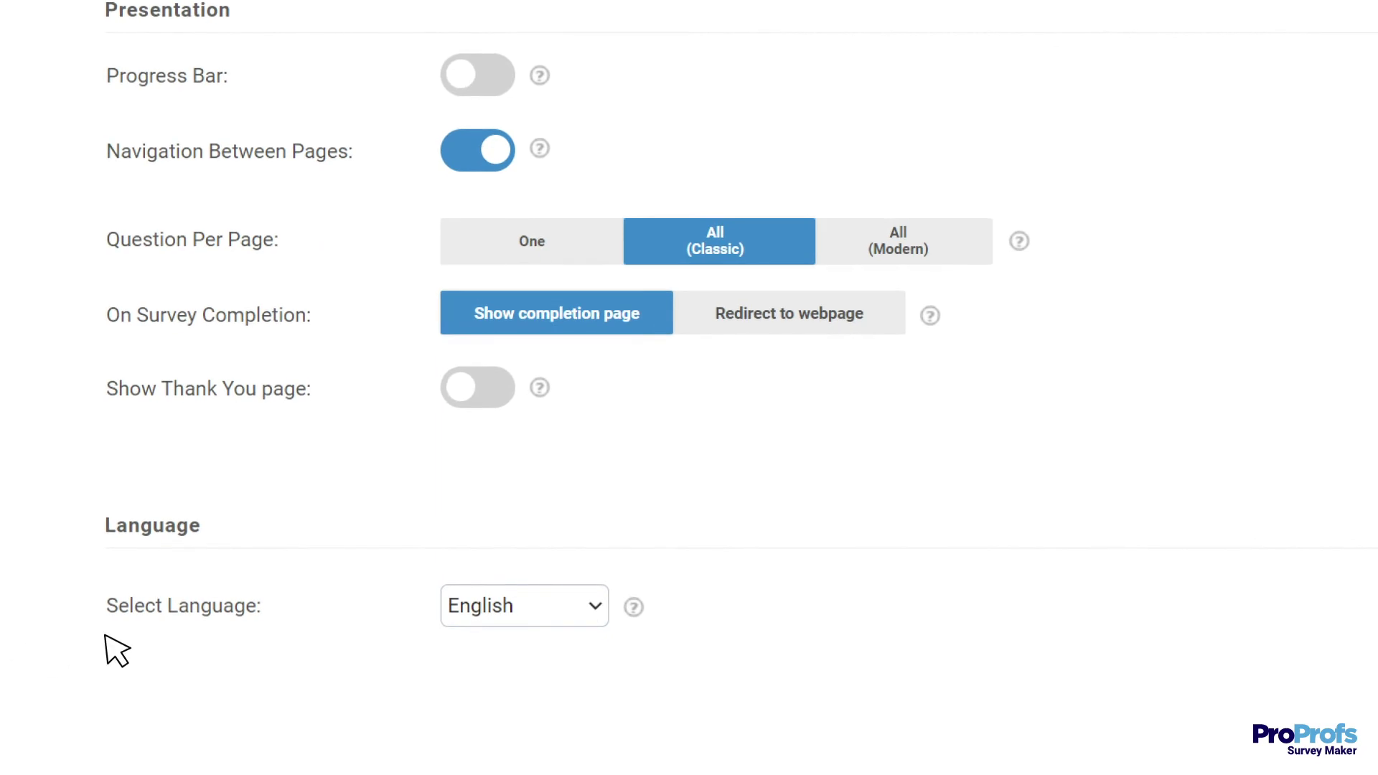
Check the Select Language list and keep English as the survey language.
left_click(519, 604)
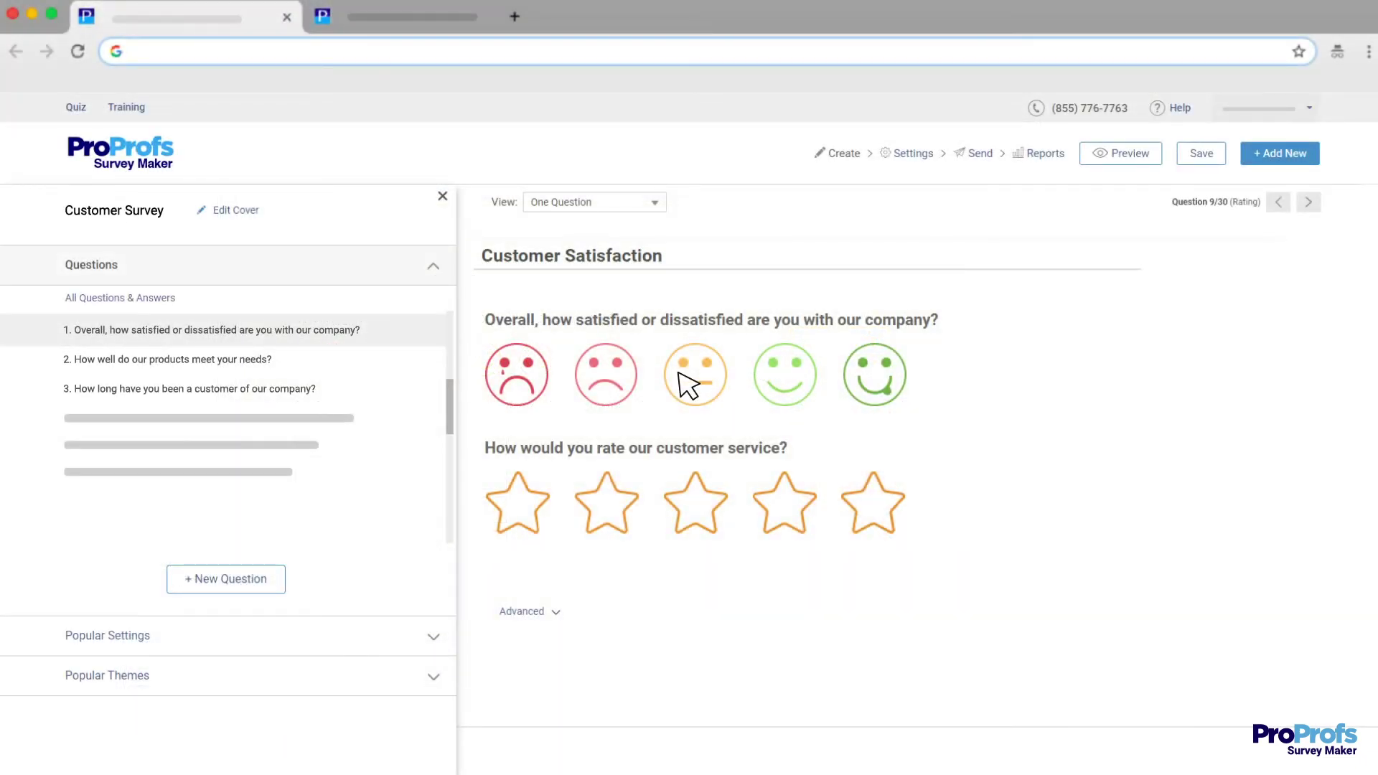
Review the survey's Link, Email, Social and Embed sharing options.
left_click(972, 153)
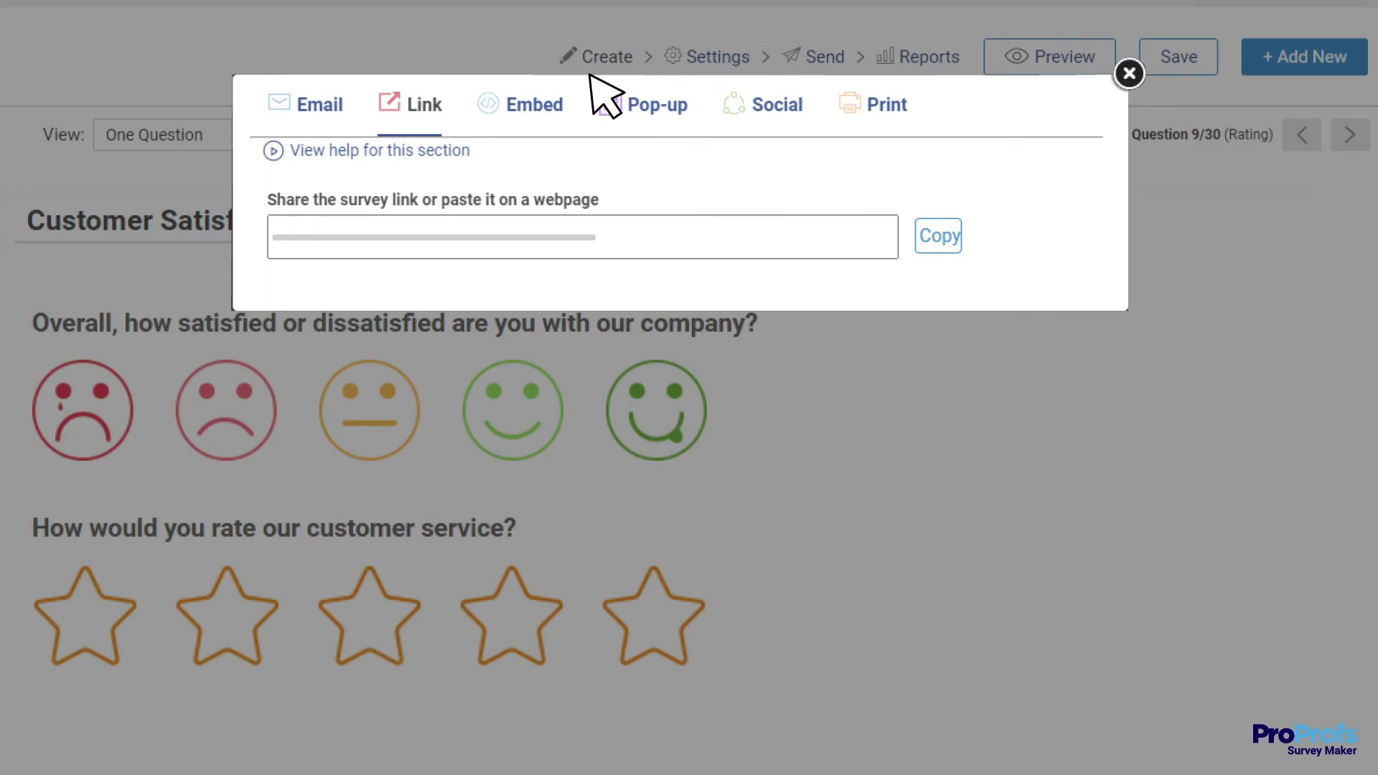
left_click(320, 106)
left_click(767, 106)
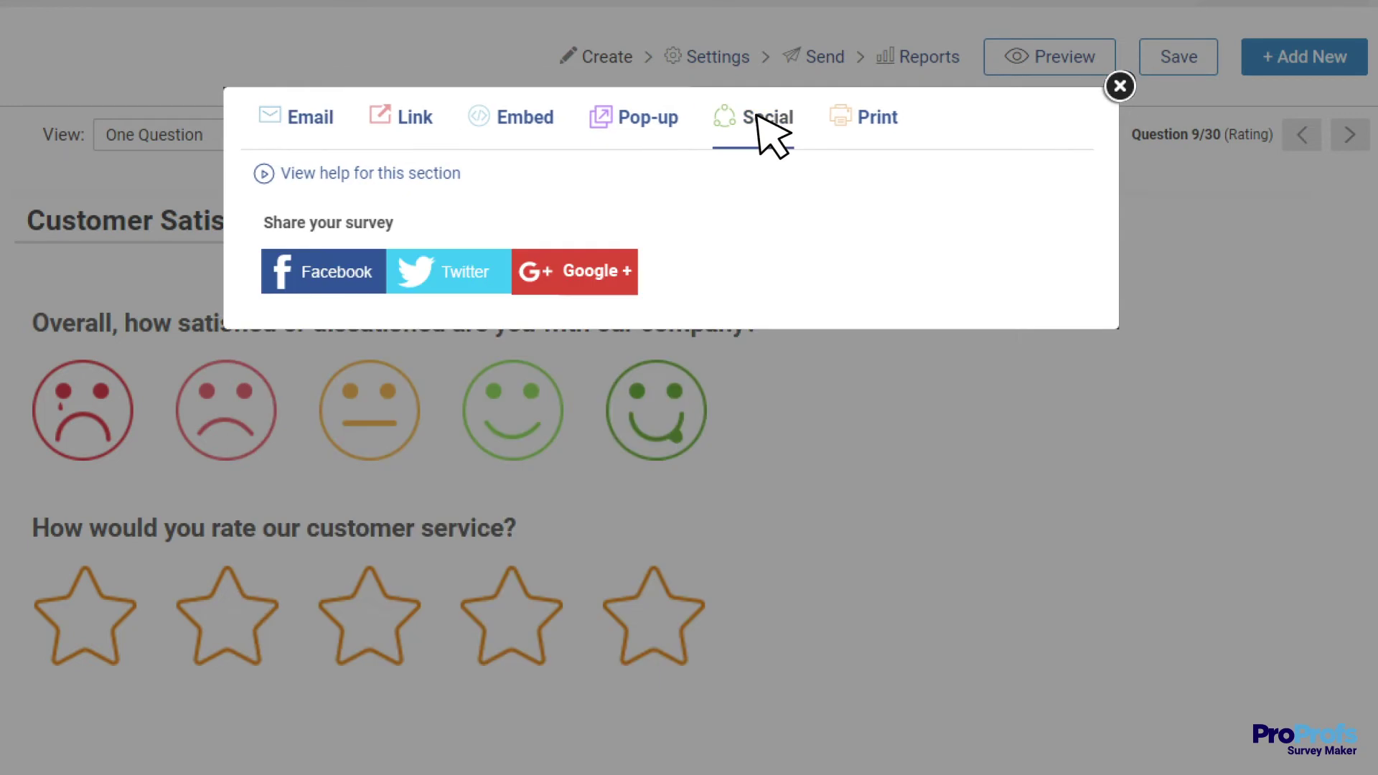
left_click(524, 117)
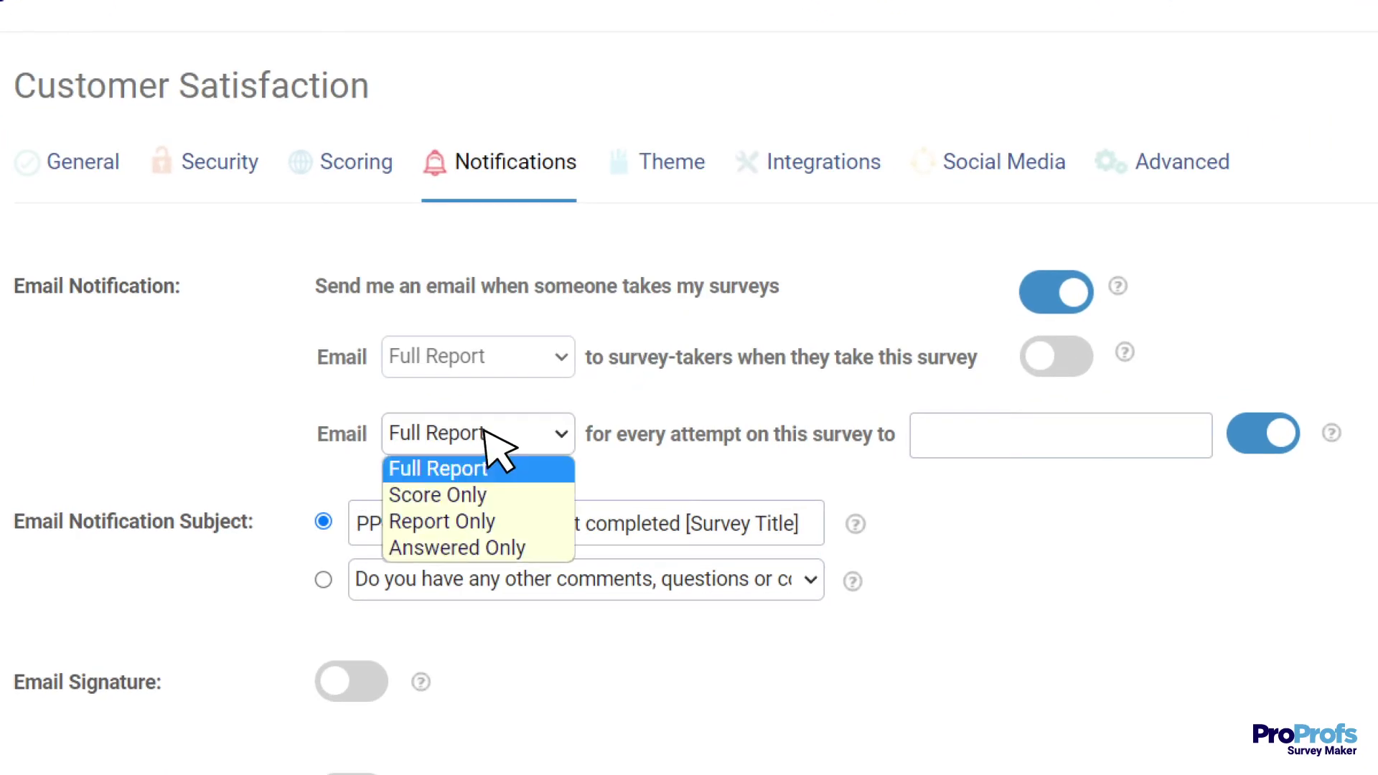
Set attempt notification emails to 'Answered only' and turn on reports emailed to survey-takers.
left_click(470, 549)
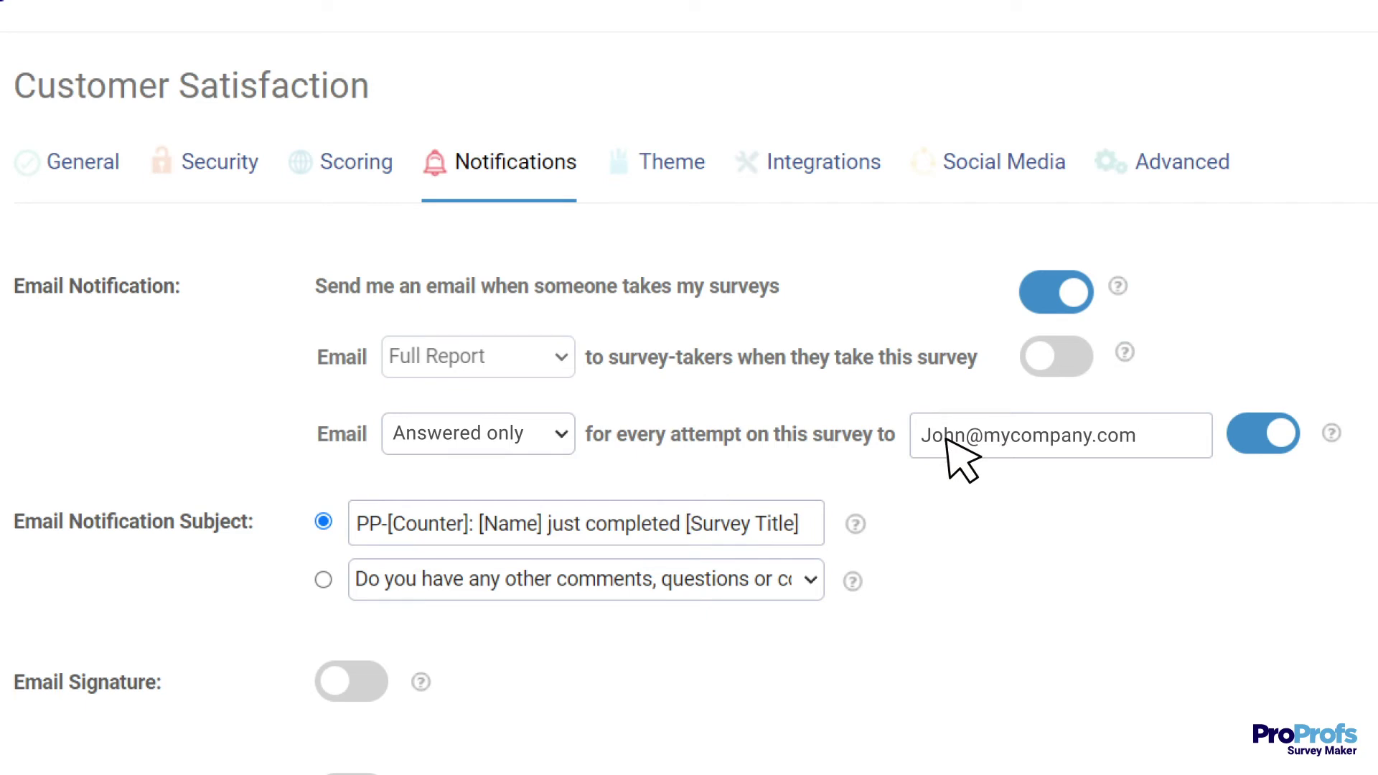
left_click(1042, 354)
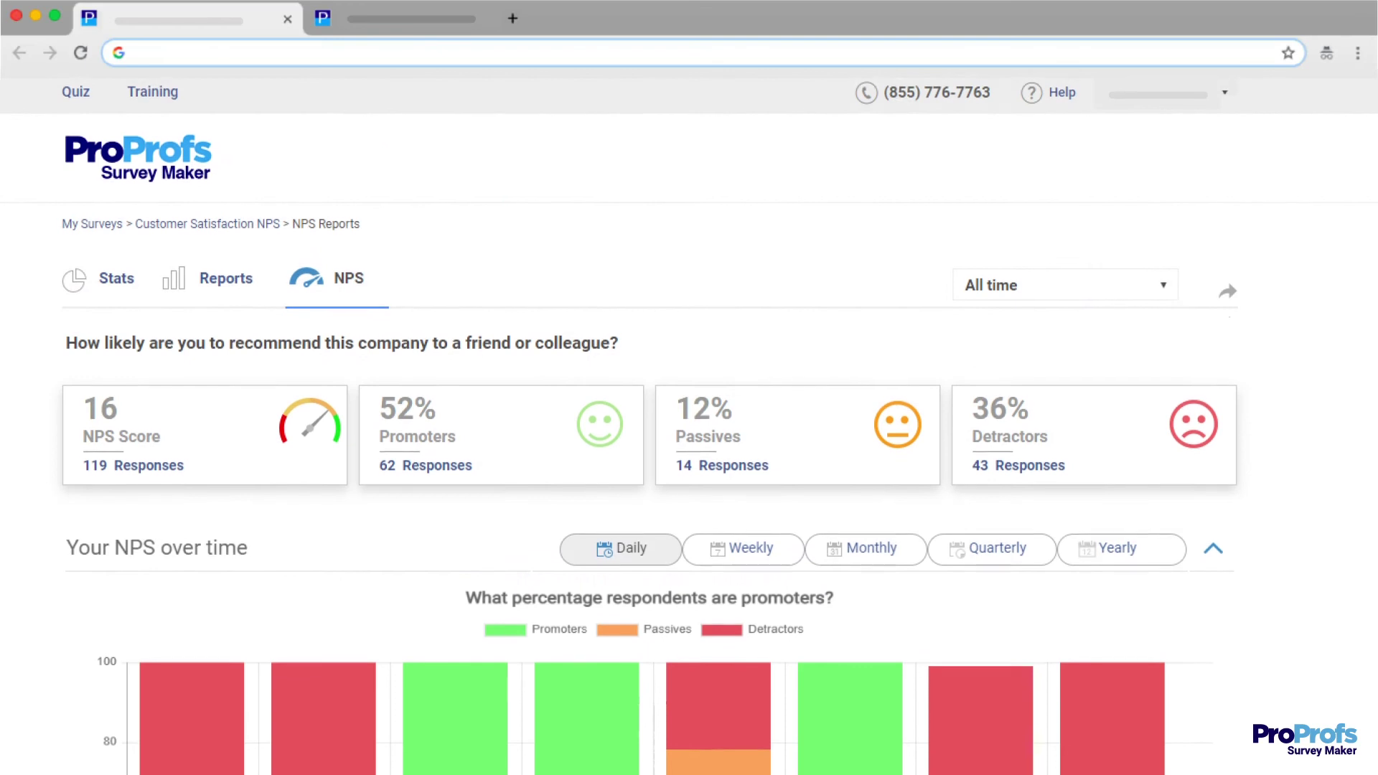
Filter the NPS report to Promoters and mark the first response as Completed.
scroll(689, 416, "down", 3)
scroll(689, 416, "down", 10)
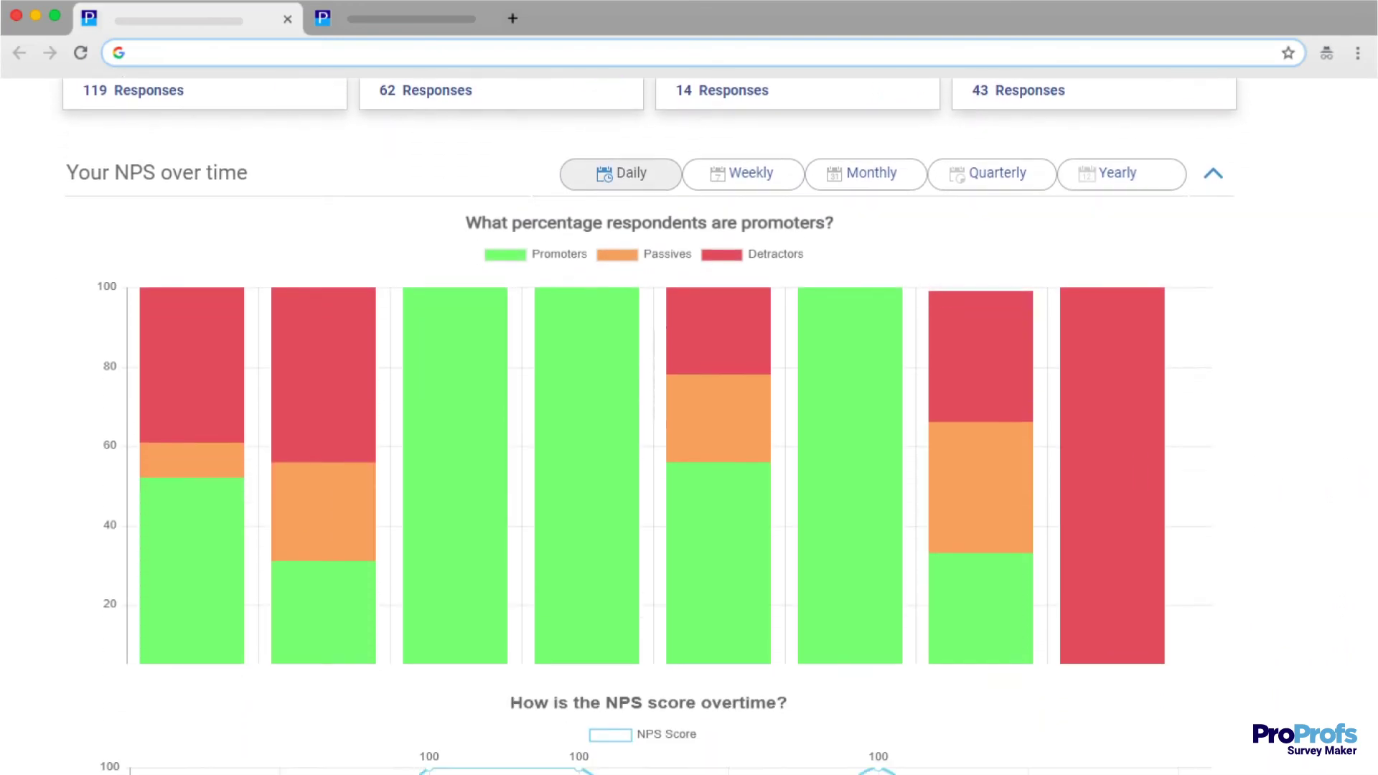
scroll(689, 417, "down", 10)
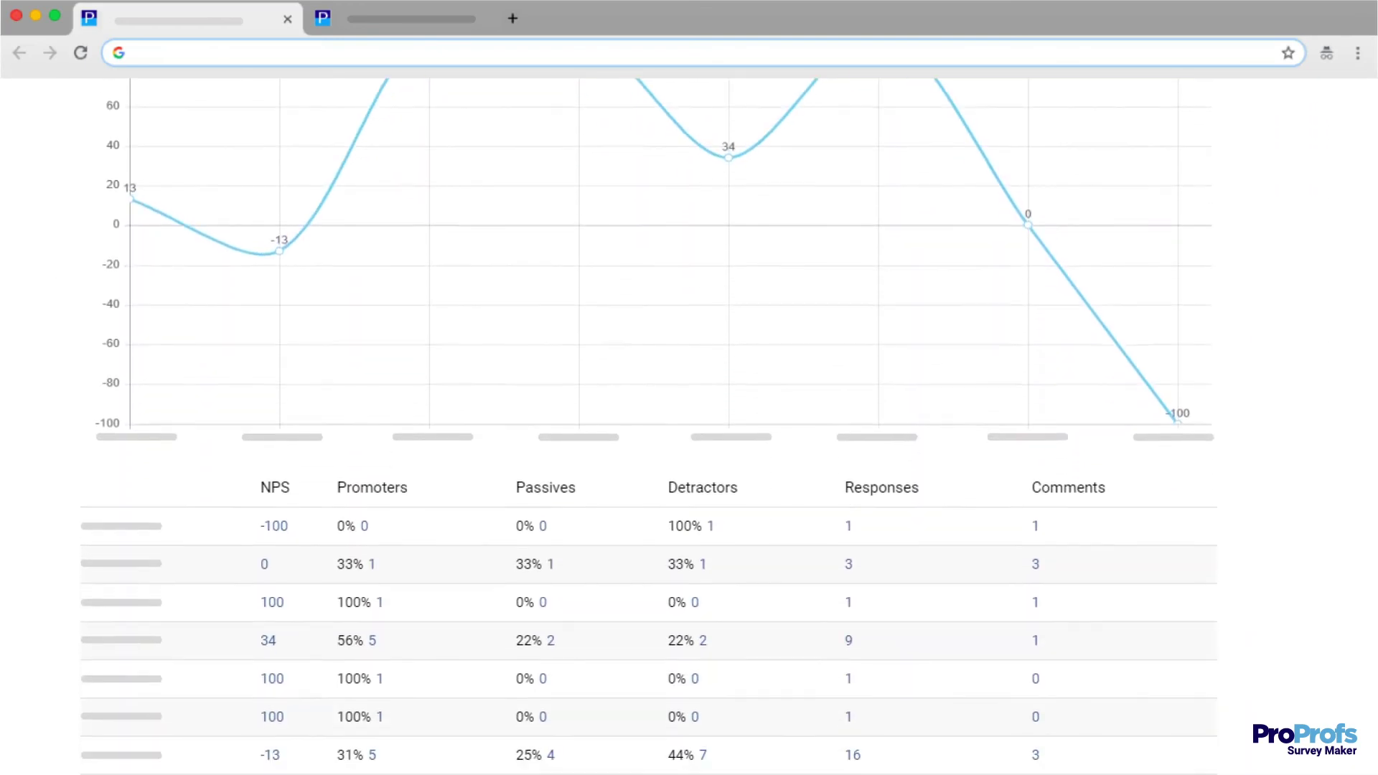
scroll(689, 416, "down", 4)
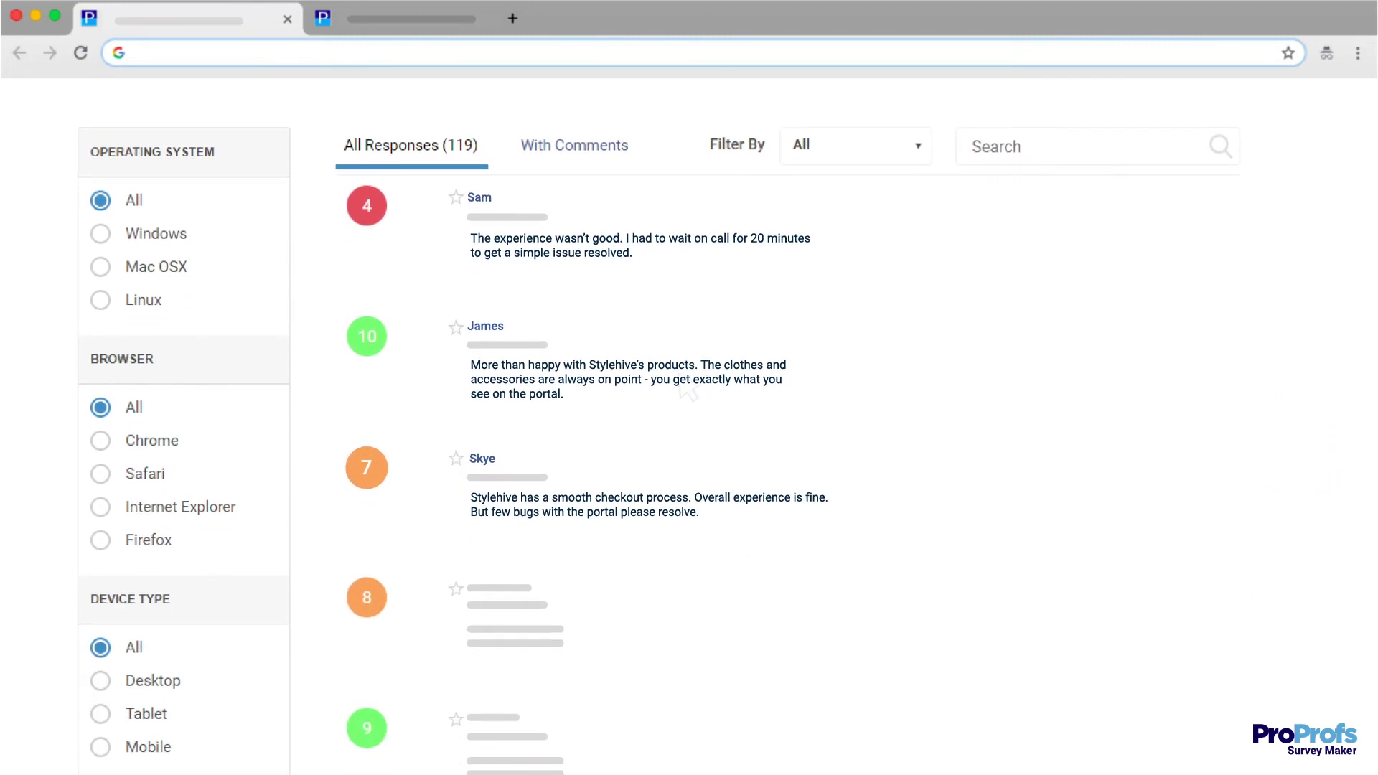
left_click(918, 146)
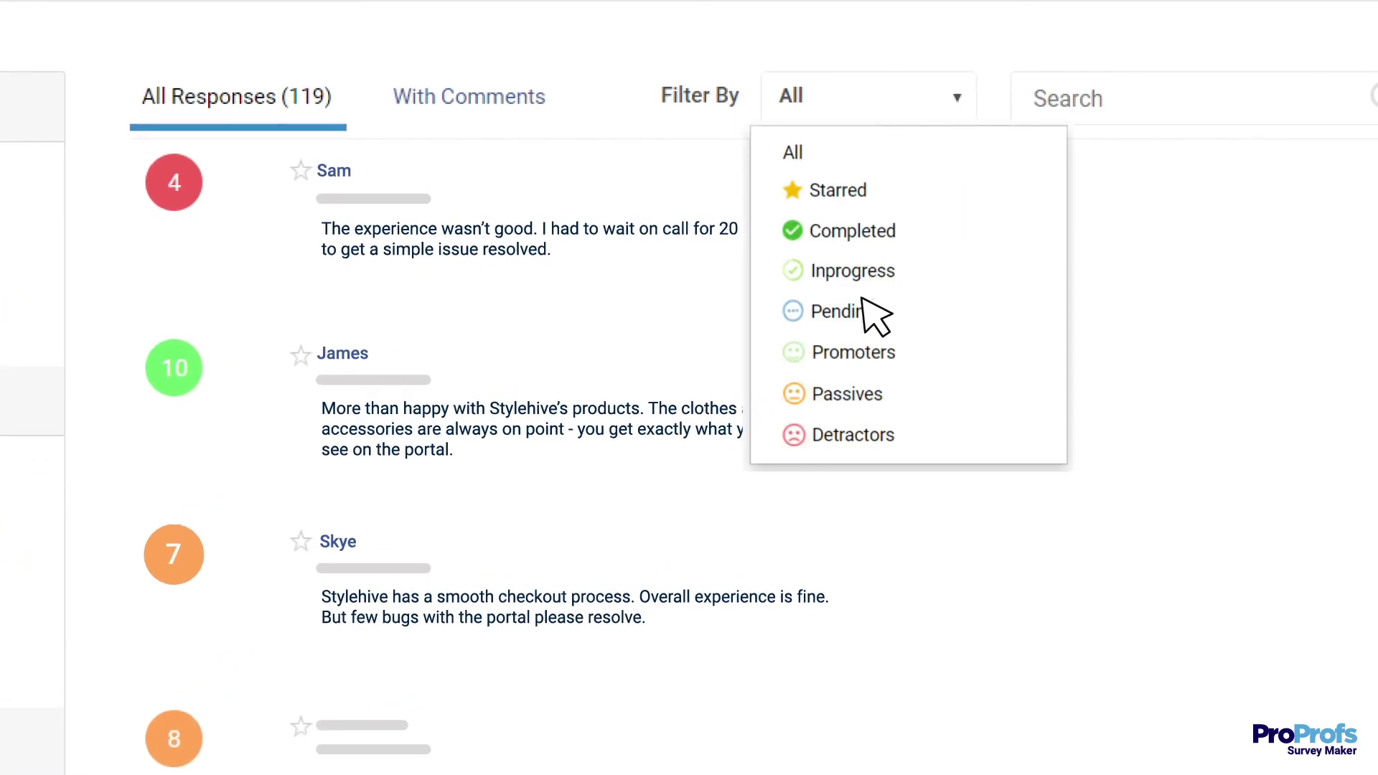
left_click(840, 350)
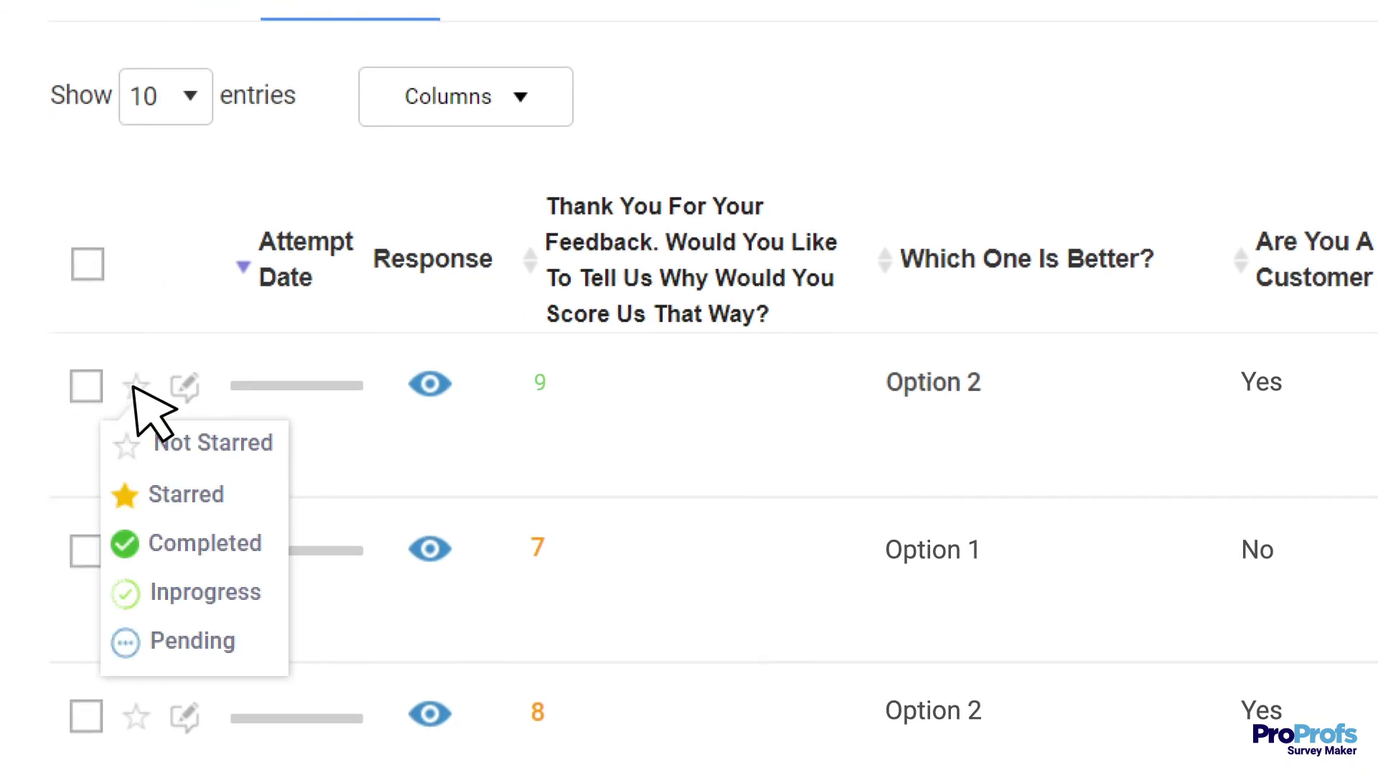
left_click(122, 541)
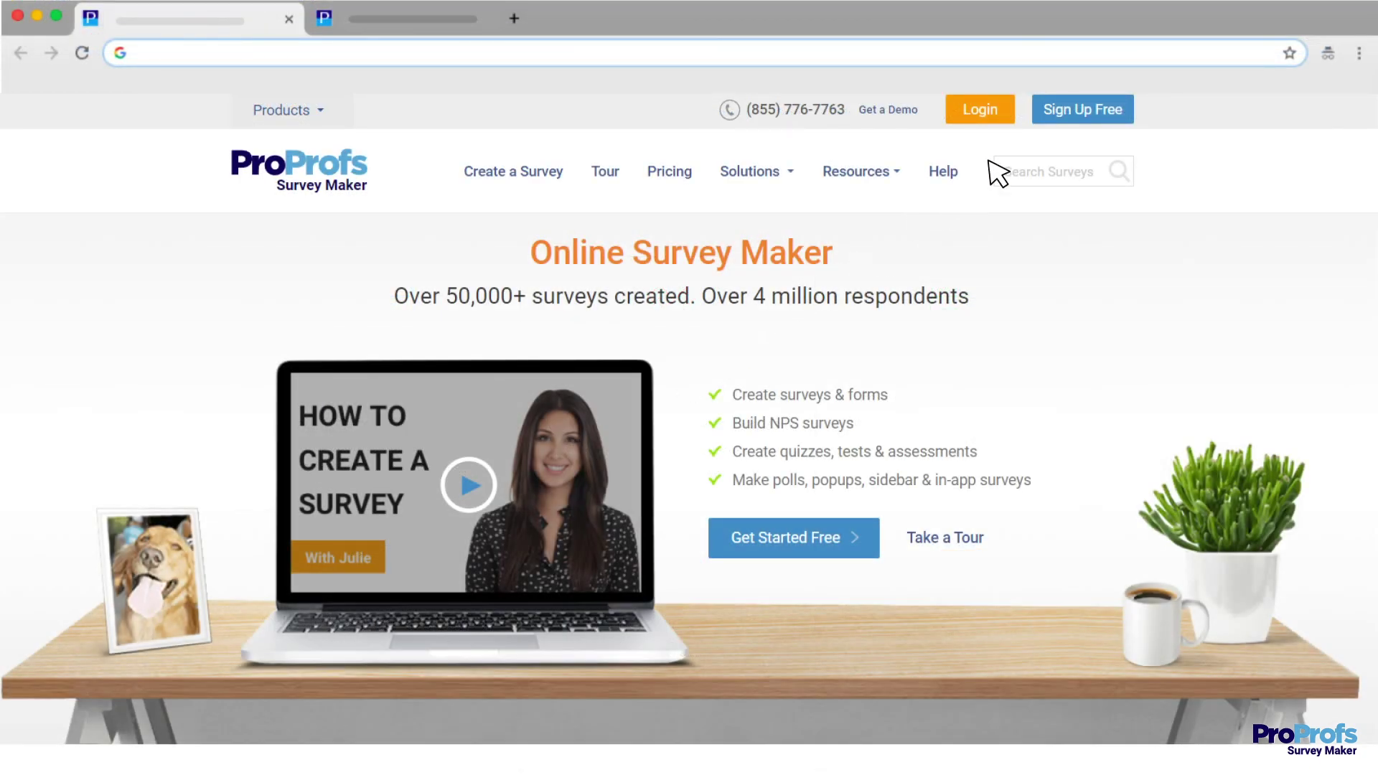
Open the free sign-up form and enter a work email address.
left_click(1069, 115)
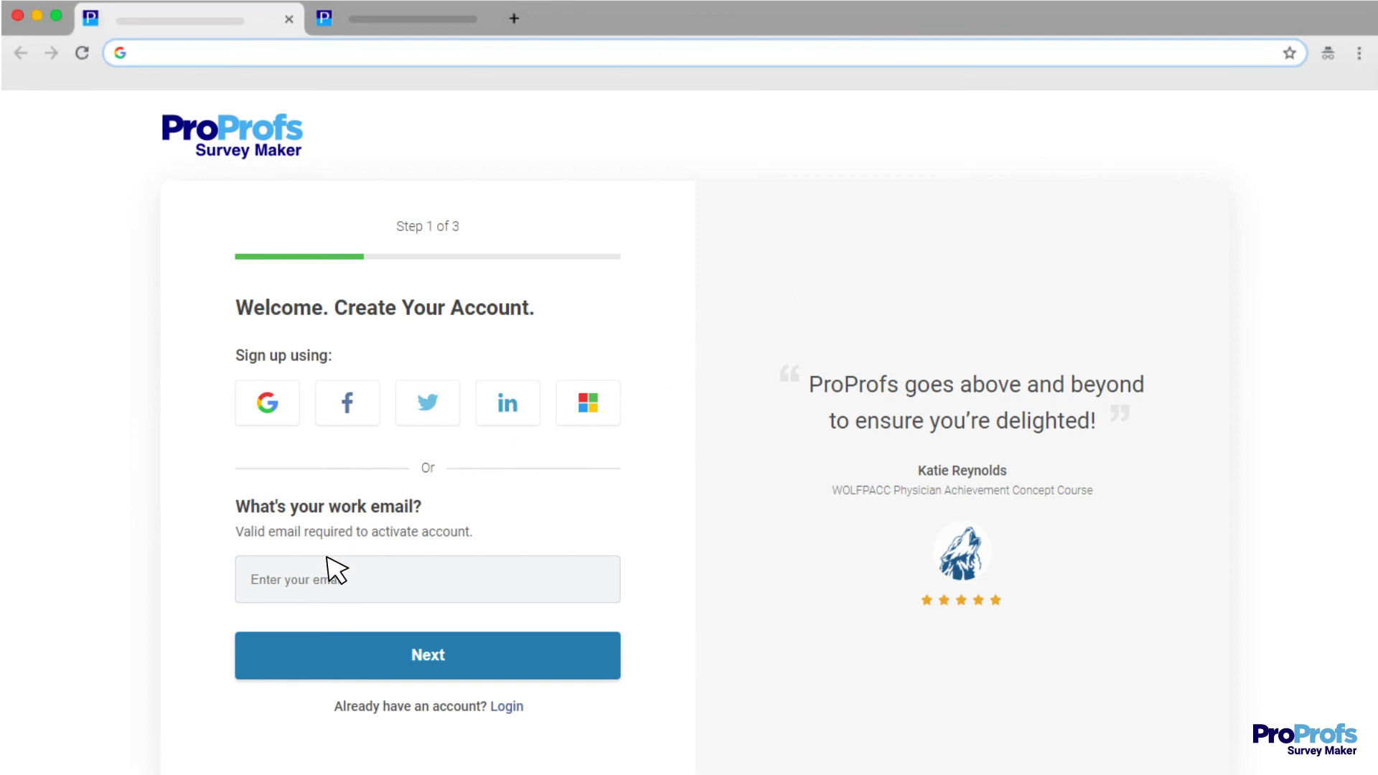
left_click(290, 585)
type("John@yourcompany.com")
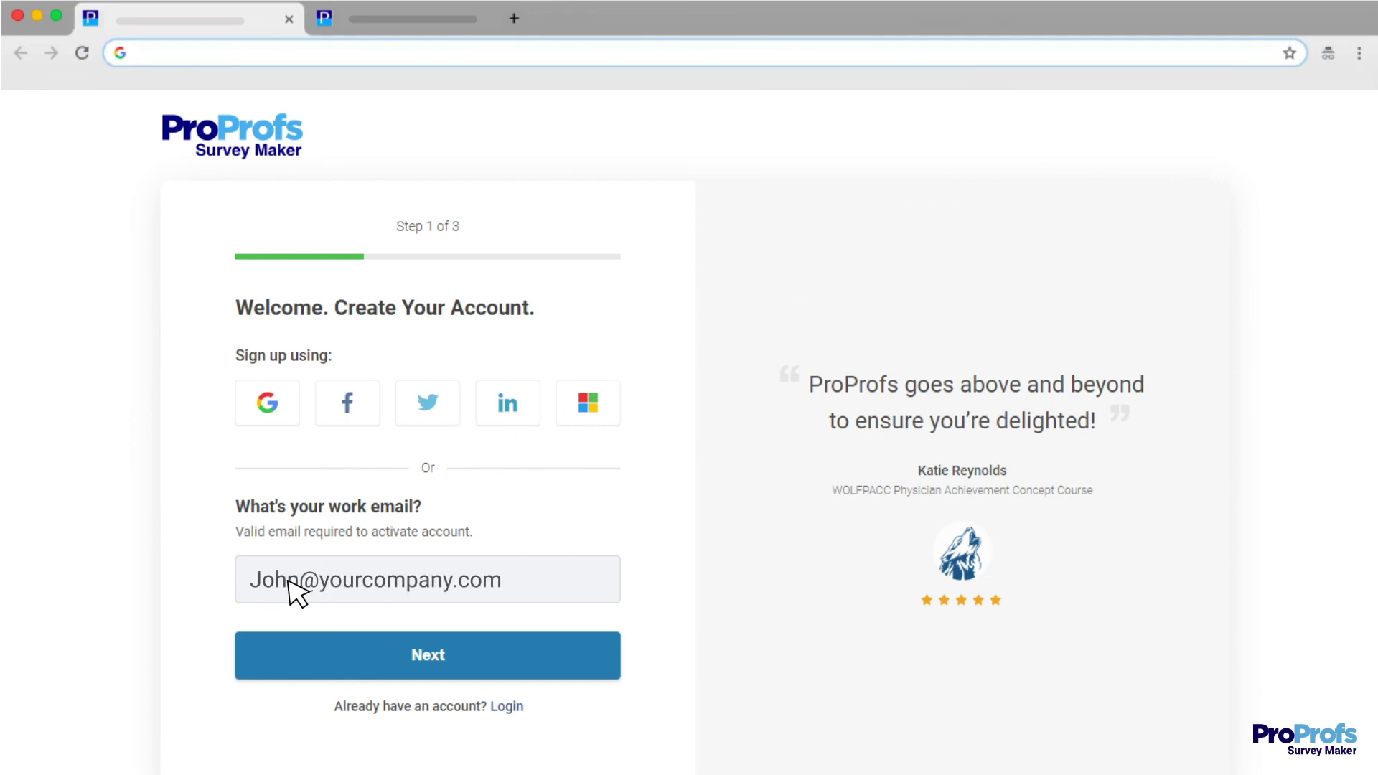